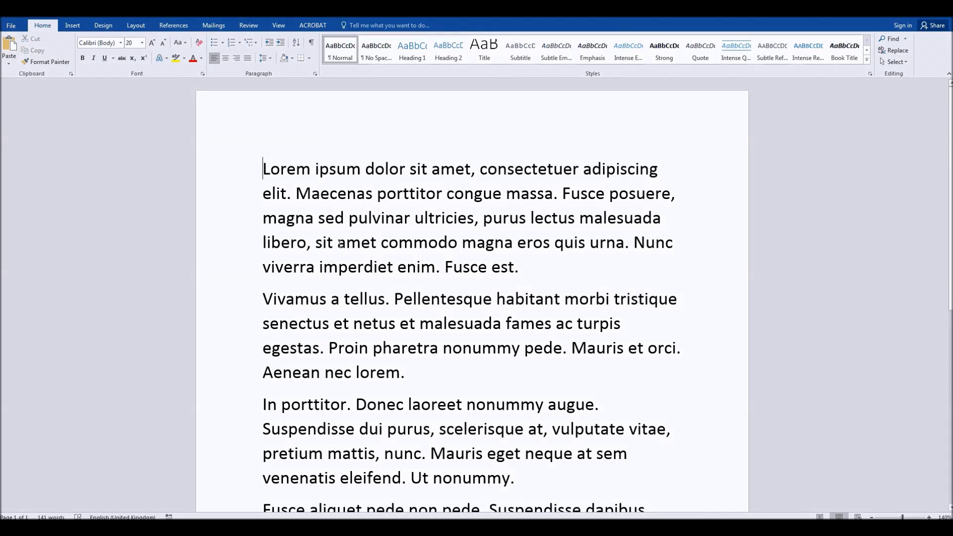
In Word, highlight the word 'commodo' in yellow
{"action": "double_click", "coordinate": [406, 243]}
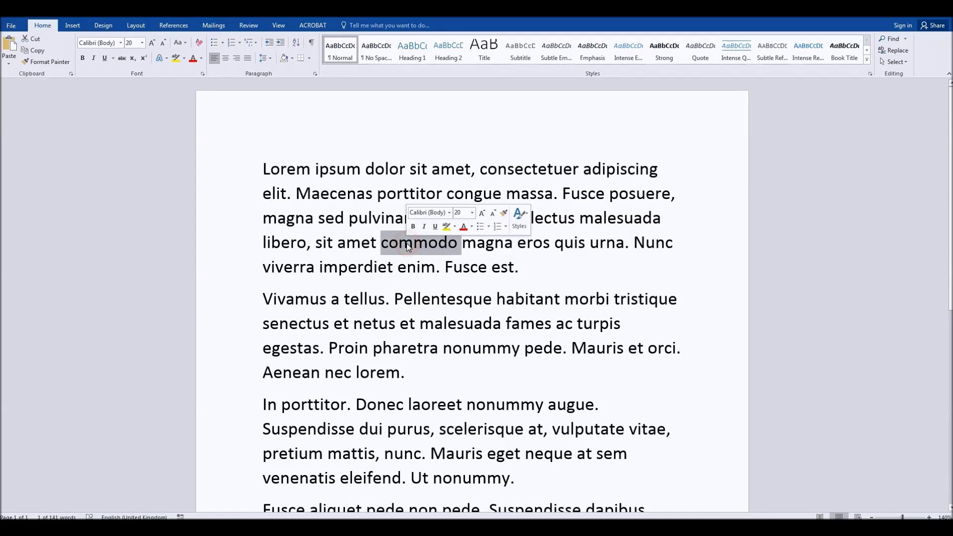
{"action": "left_click", "coordinate": [448, 228]}
{"action": "left_click", "coordinate": [491, 265]}
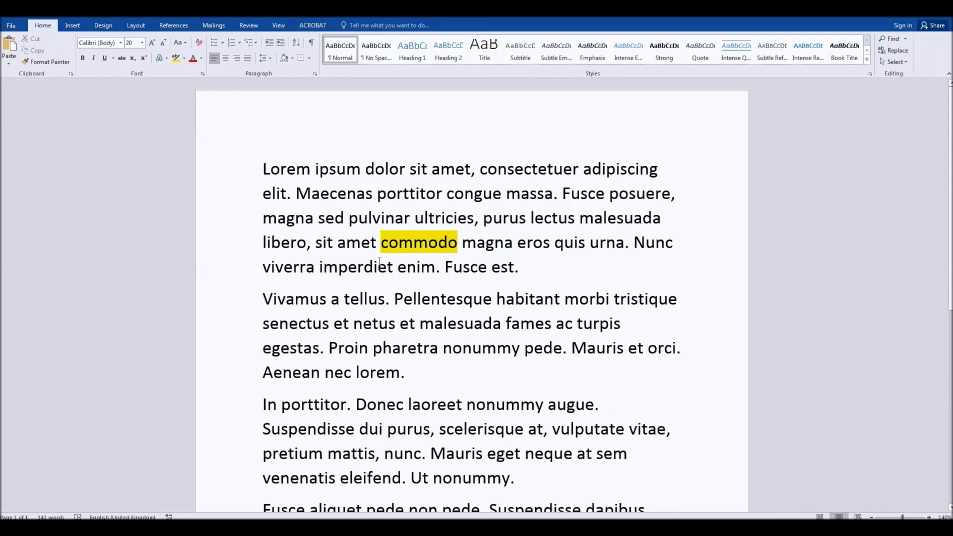
Highlight the word 'Maecenas' in red
{"action": "double_click", "coordinate": [349, 193]}
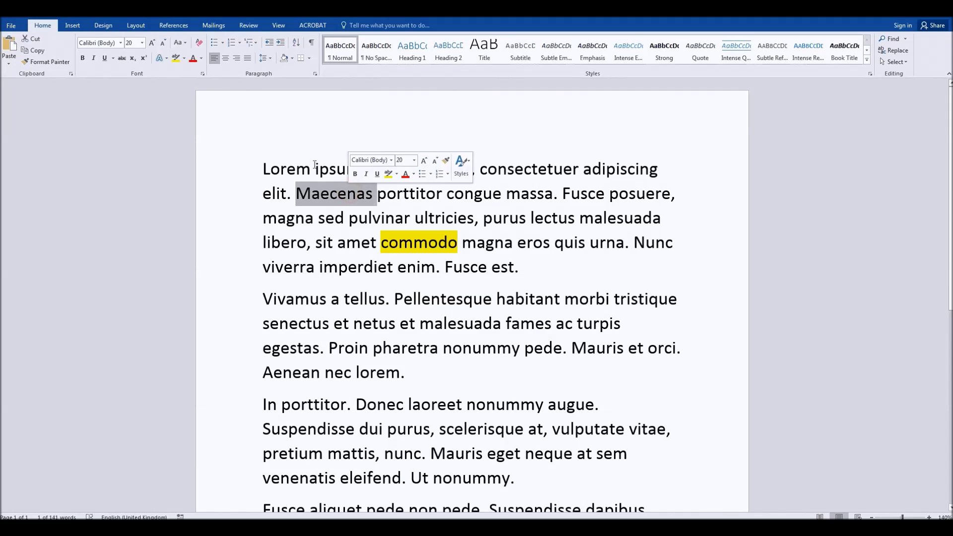
{"action": "left_click", "coordinate": [184, 59]}
{"action": "left_click", "coordinate": [183, 91]}
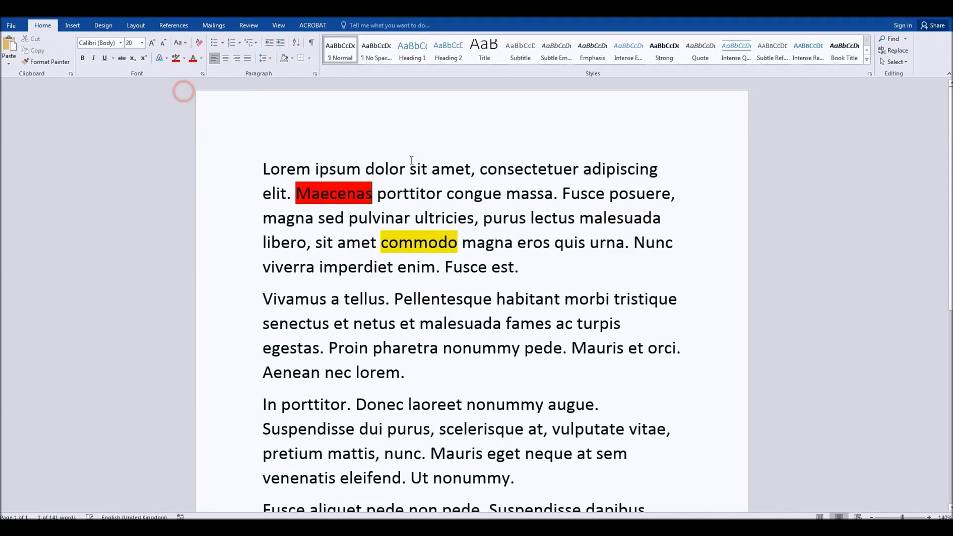
{"action": "left_click", "coordinate": [504, 174]}
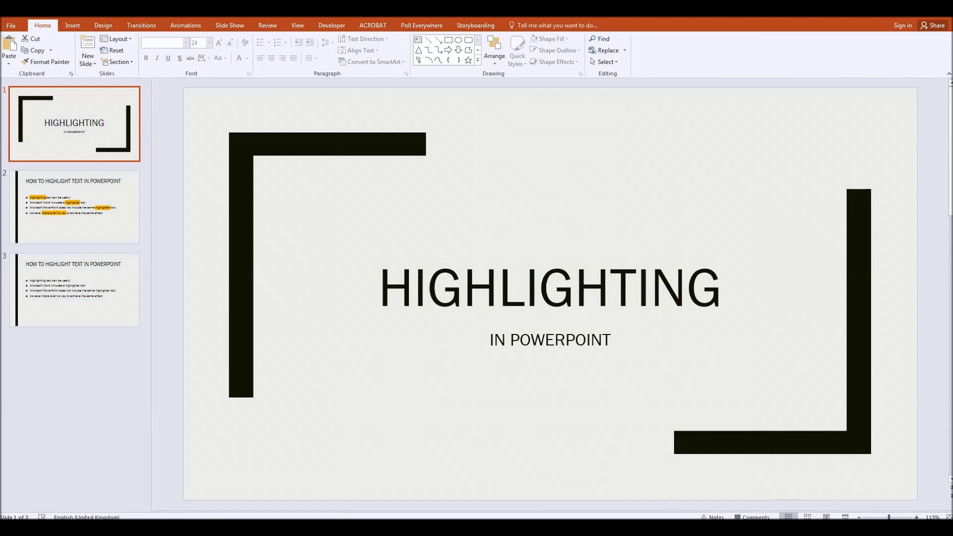
On slide 3, select 'Highlighting' in the first bullet and bring up the Font dialog
{"action": "left_click", "coordinate": [70, 277]}
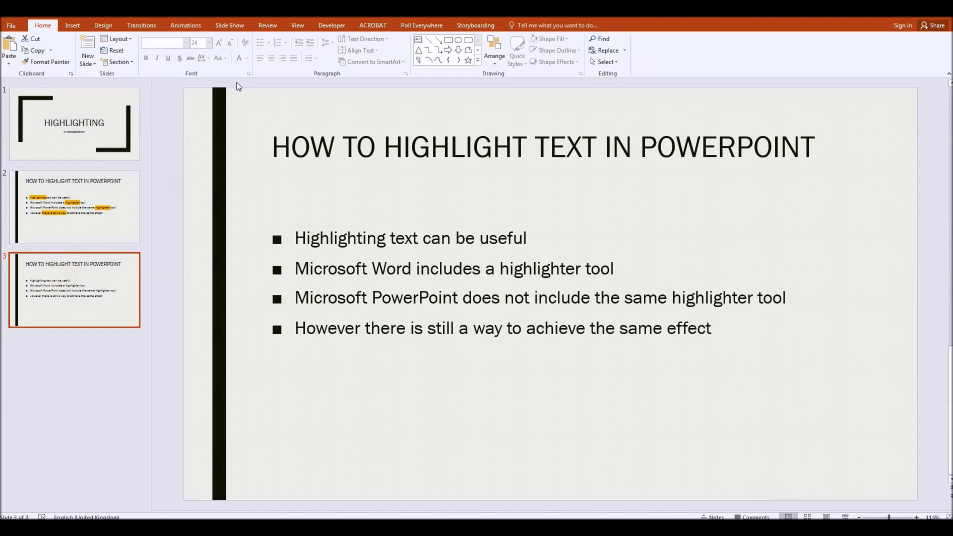
{"action": "double_click", "coordinate": [329, 240]}
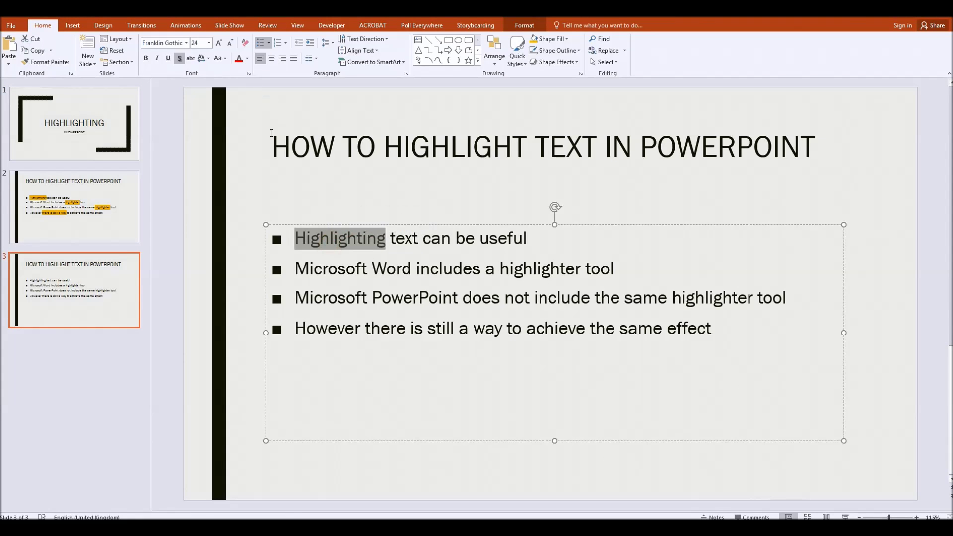
{"action": "mouse_move", "coordinate": [352, 243]}
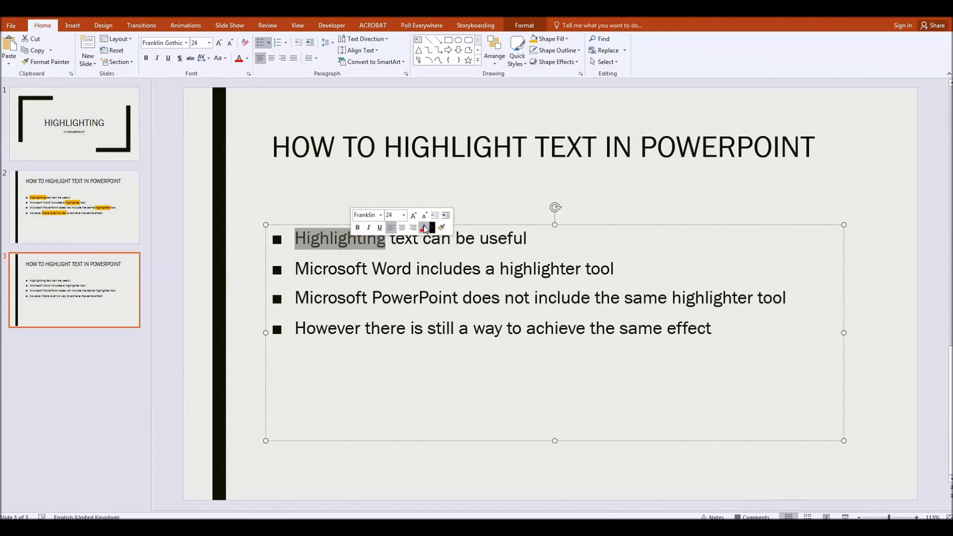
{"action": "left_click", "coordinate": [319, 237]}
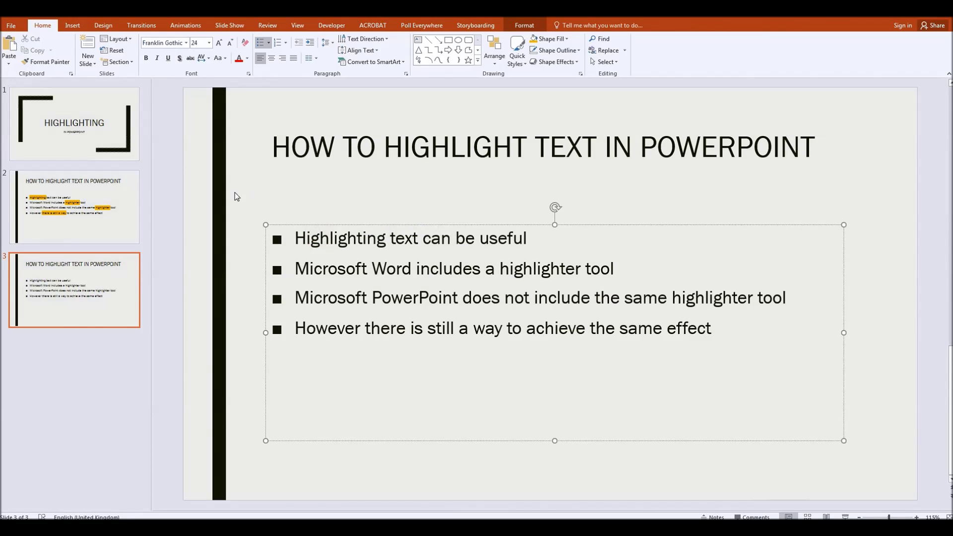
{"action": "double_click", "coordinate": [324, 237]}
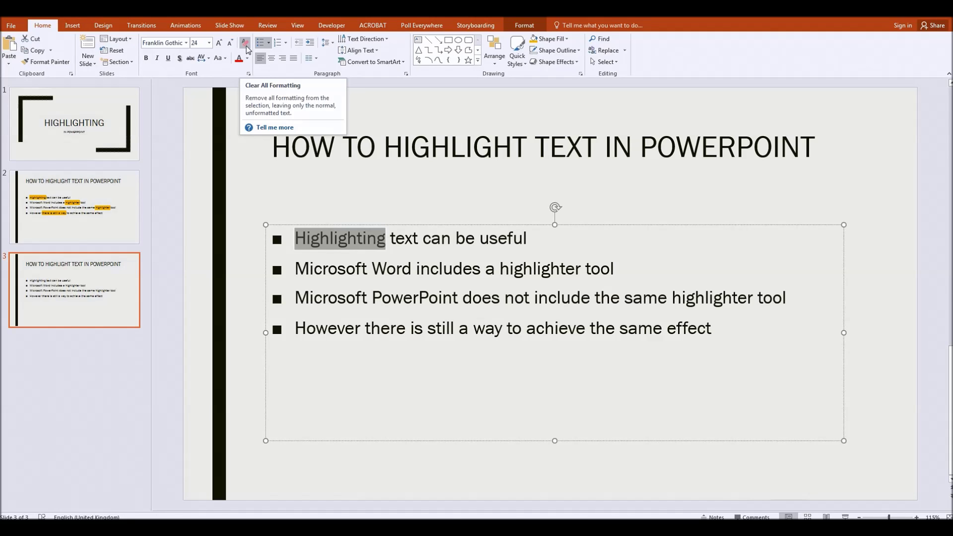
{"action": "left_click", "coordinate": [248, 73]}
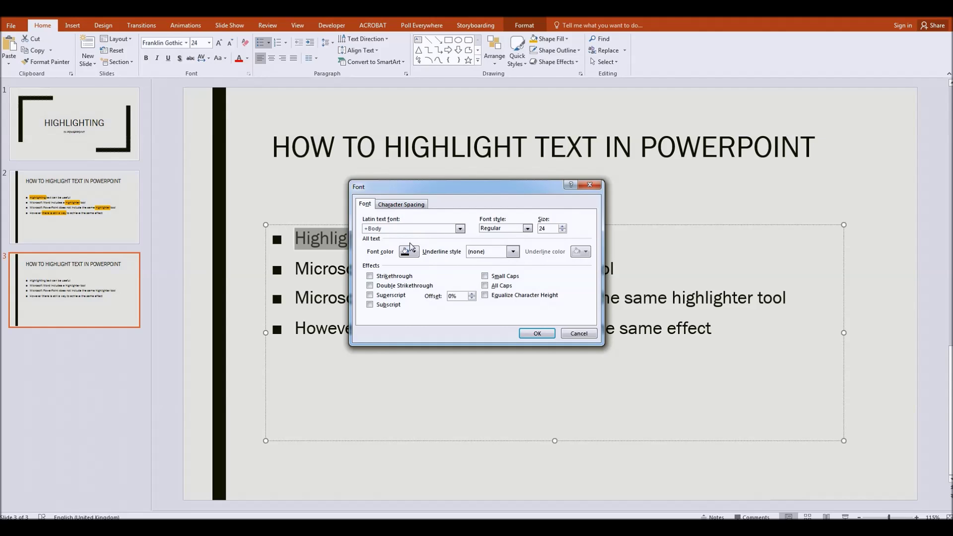
Cancel the Font dialog, compare with slide 2's highlighted example, and return to slide 3
{"action": "left_click", "coordinate": [576, 334]}
{"action": "left_click", "coordinate": [576, 329]}
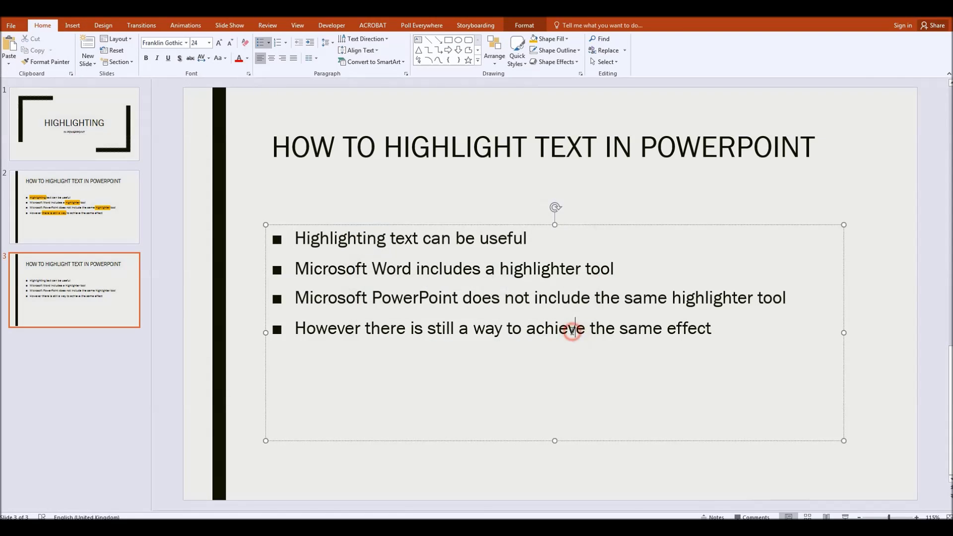
{"action": "left_click", "coordinate": [484, 197]}
{"action": "left_click", "coordinate": [74, 201]}
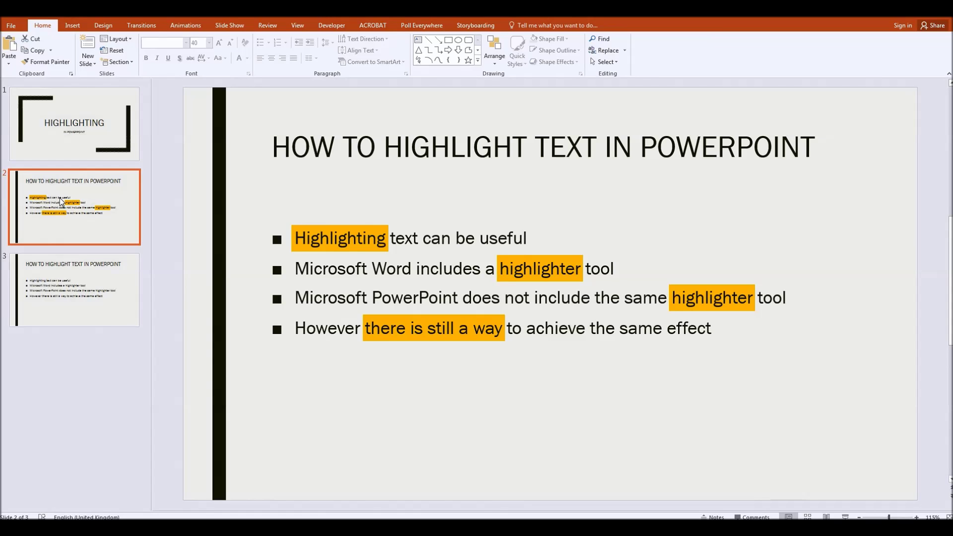
{"action": "left_click", "coordinate": [67, 279]}
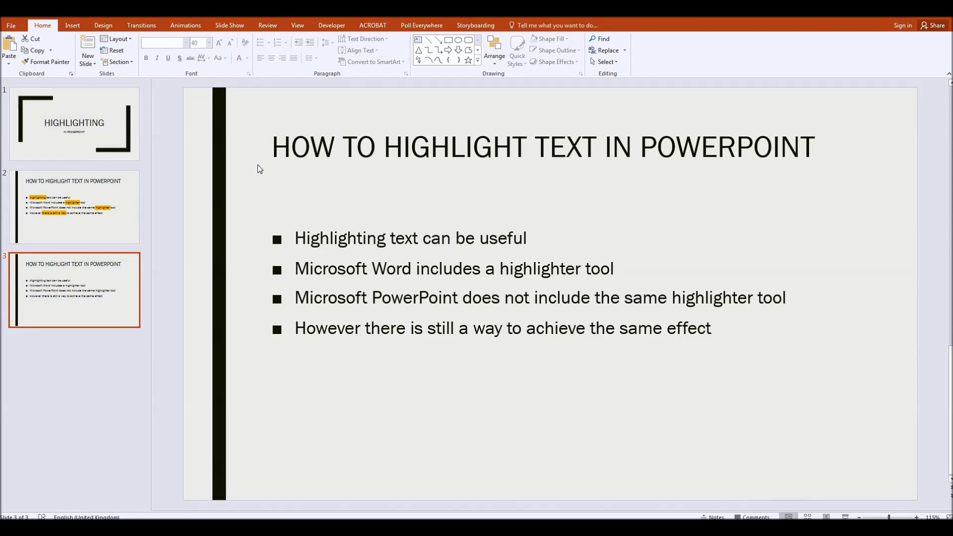
Draw a 1.2 cm by 4.46 cm rectangle over the word 'Highlighting'
{"action": "left_click", "coordinate": [73, 25]}
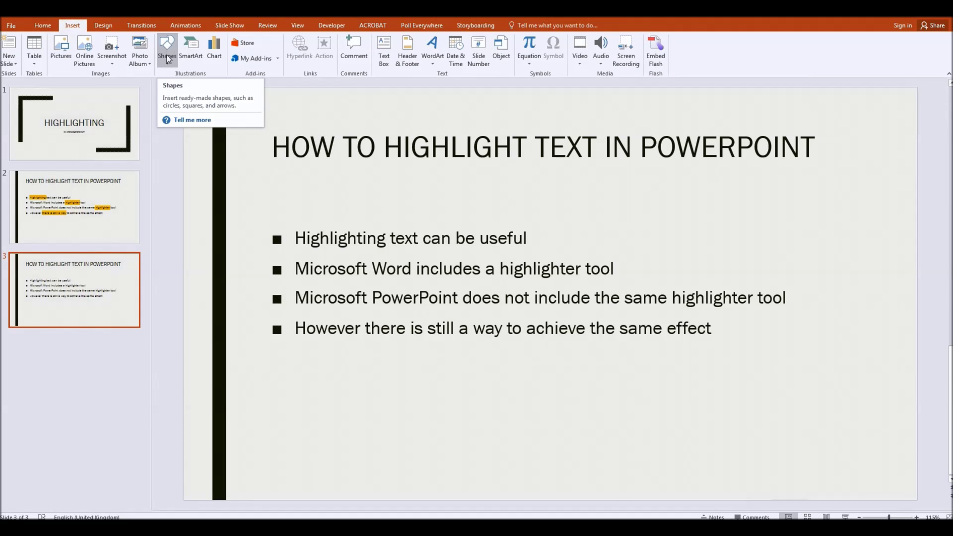
{"action": "left_click", "coordinate": [167, 54]}
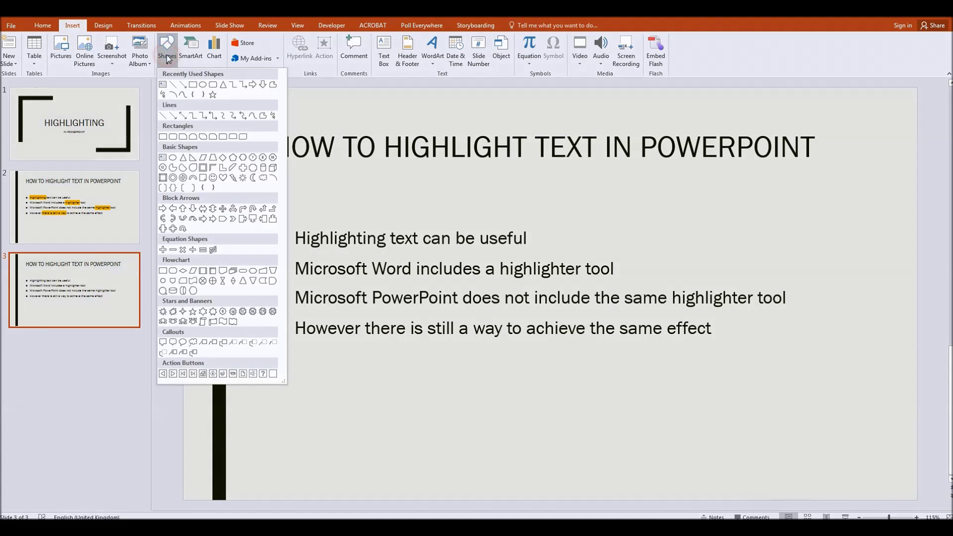
{"action": "left_click", "coordinate": [193, 85]}
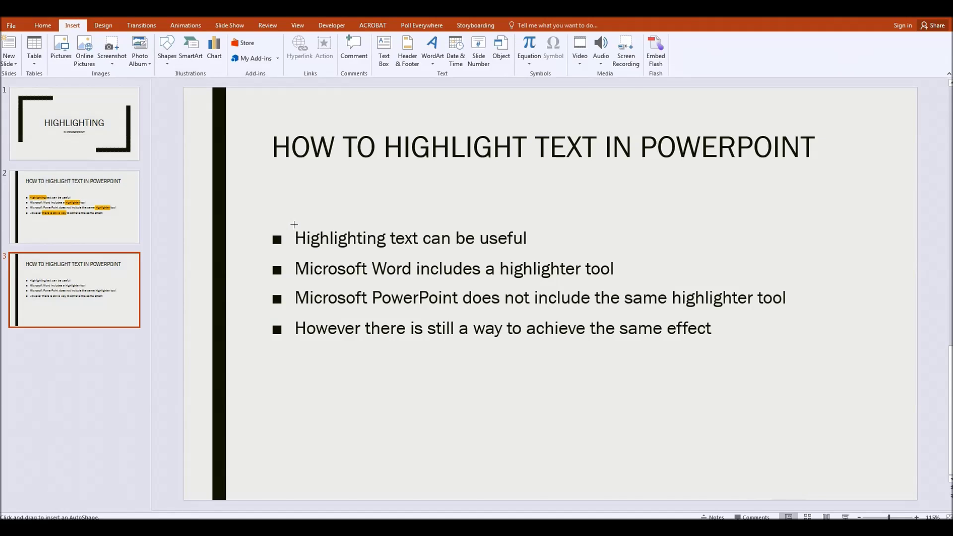
{"action": "left_click_drag", "start_coordinate": [293, 227], "coordinate": [390, 251]}
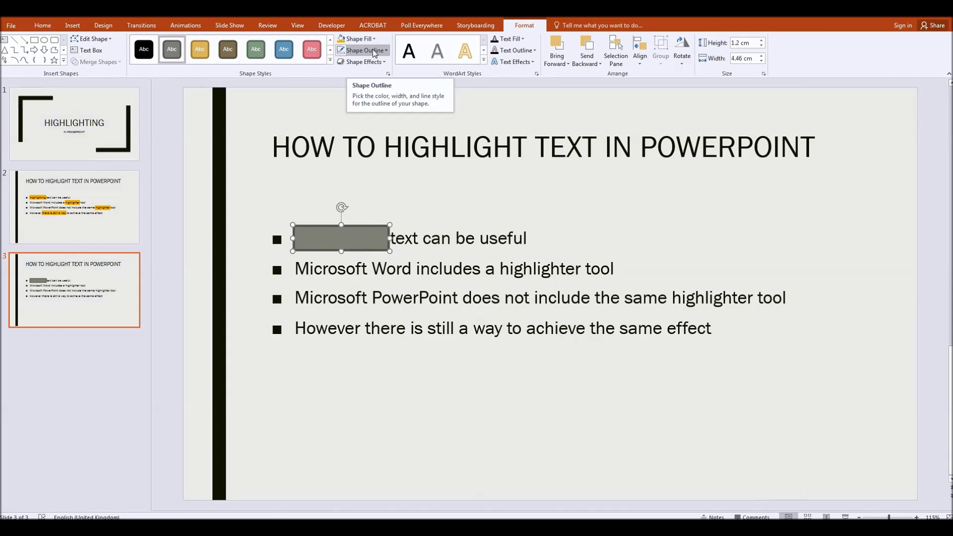
Give the rectangle no outline and an orange fill
{"action": "left_click", "coordinate": [373, 50]}
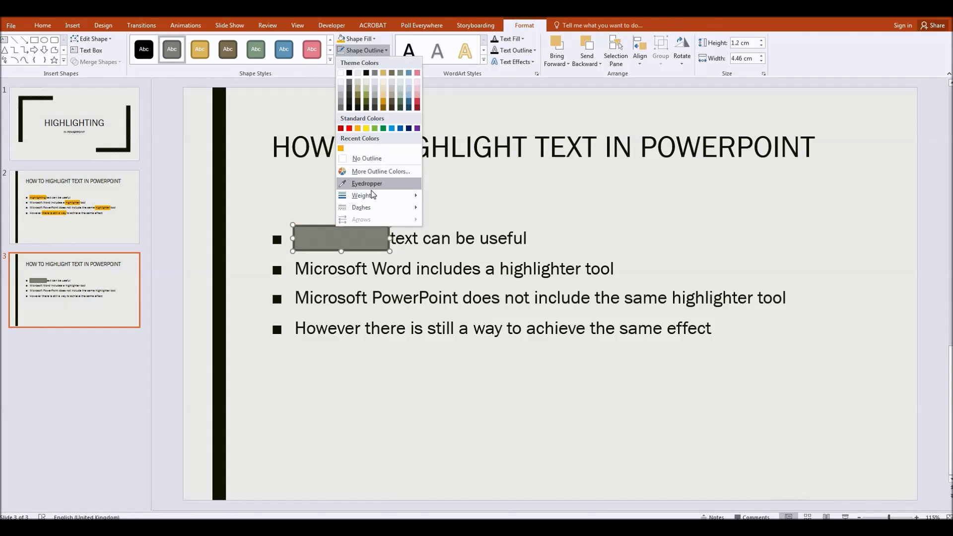
{"action": "left_click", "coordinate": [379, 159]}
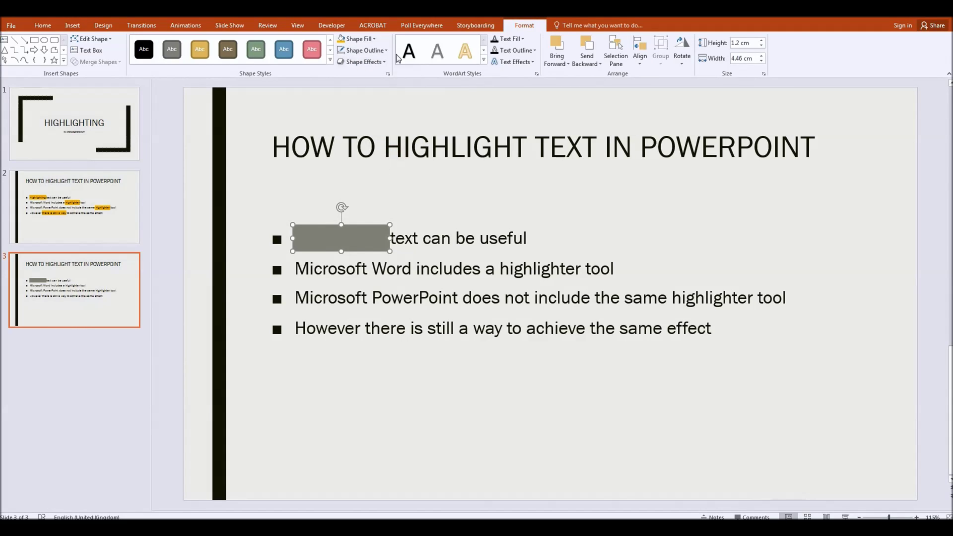
{"action": "left_click", "coordinate": [374, 39]}
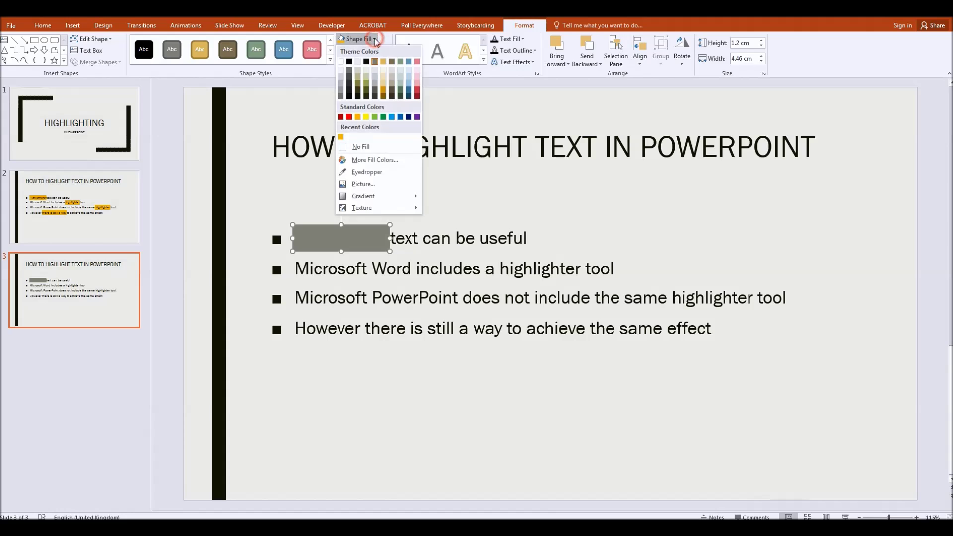
{"action": "left_click", "coordinate": [359, 118]}
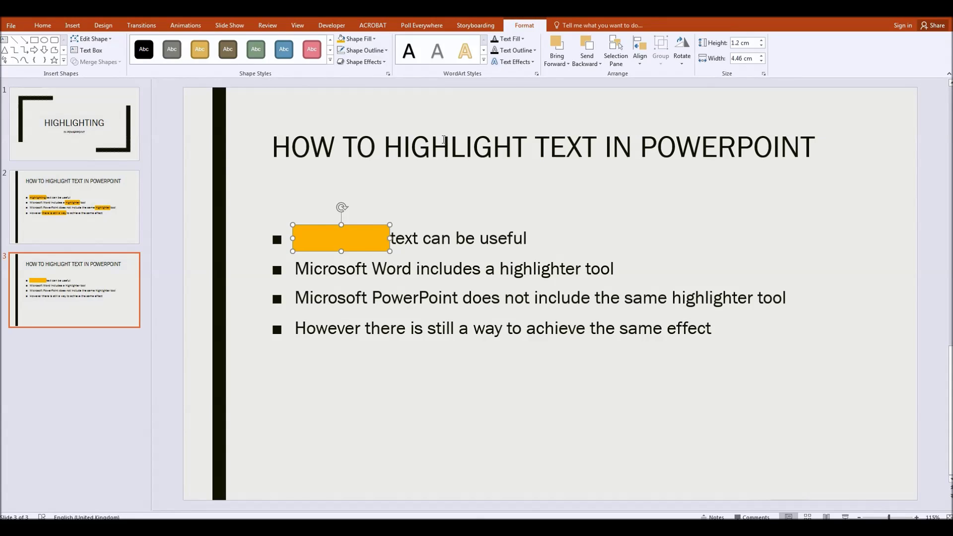
{"action": "right_click", "coordinate": [330, 238]}
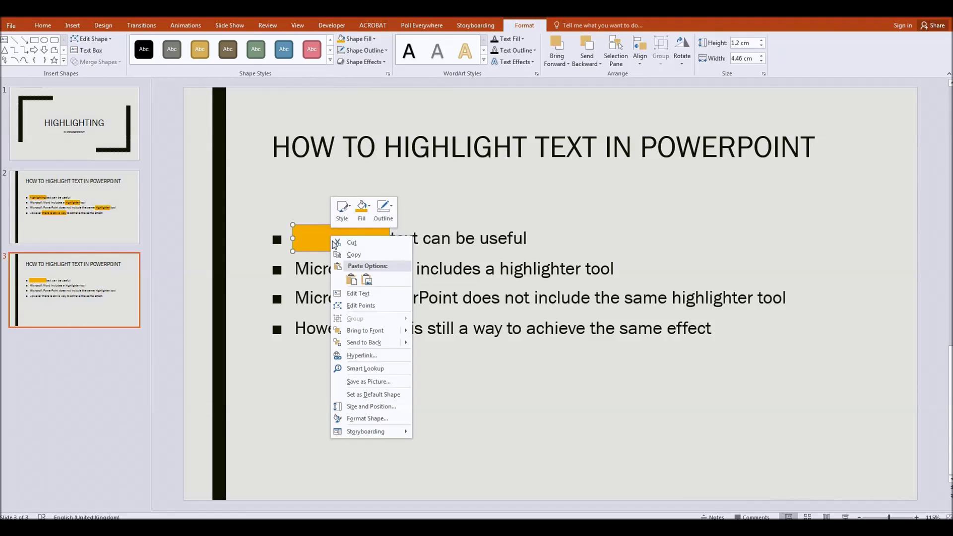
{"action": "mouse_move", "coordinate": [382, 347]}
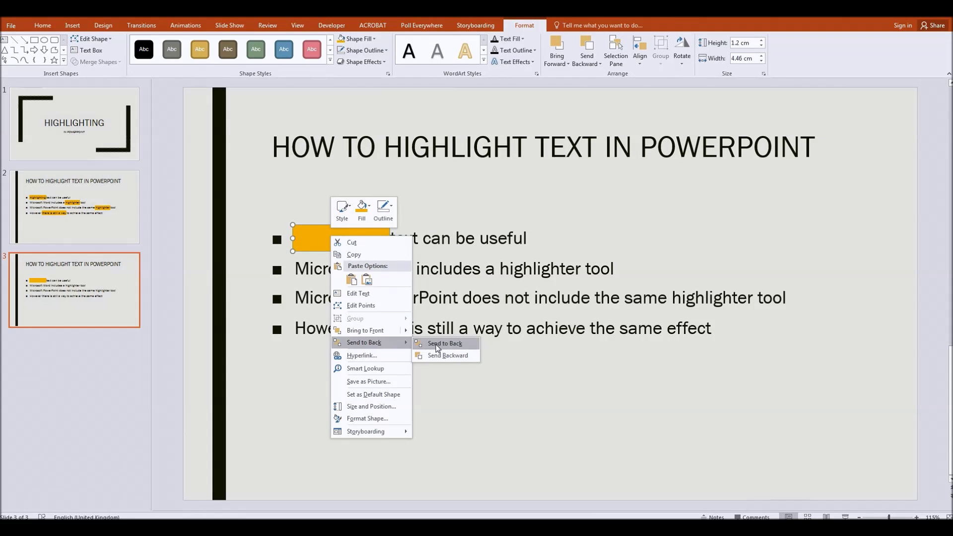
{"action": "left_click", "coordinate": [459, 346]}
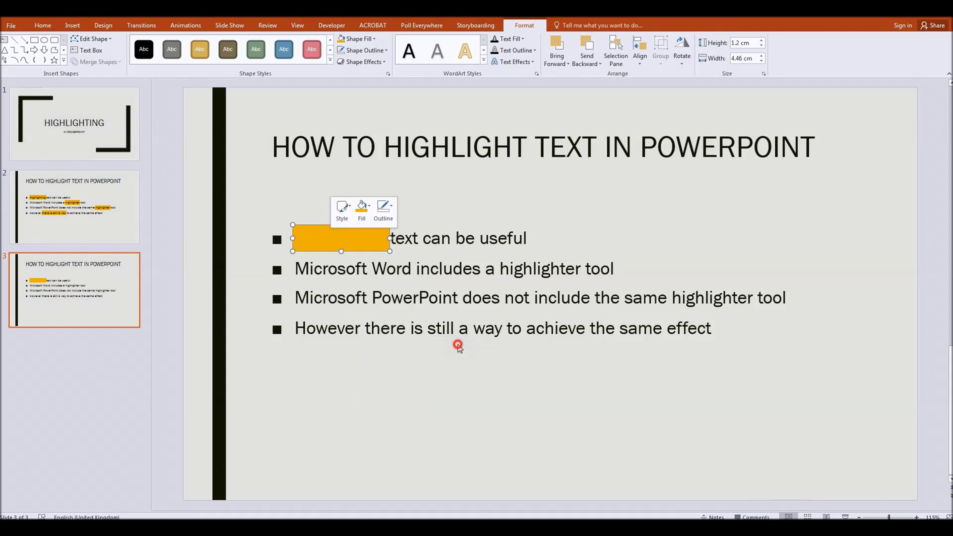
{"action": "left_click", "coordinate": [496, 304]}
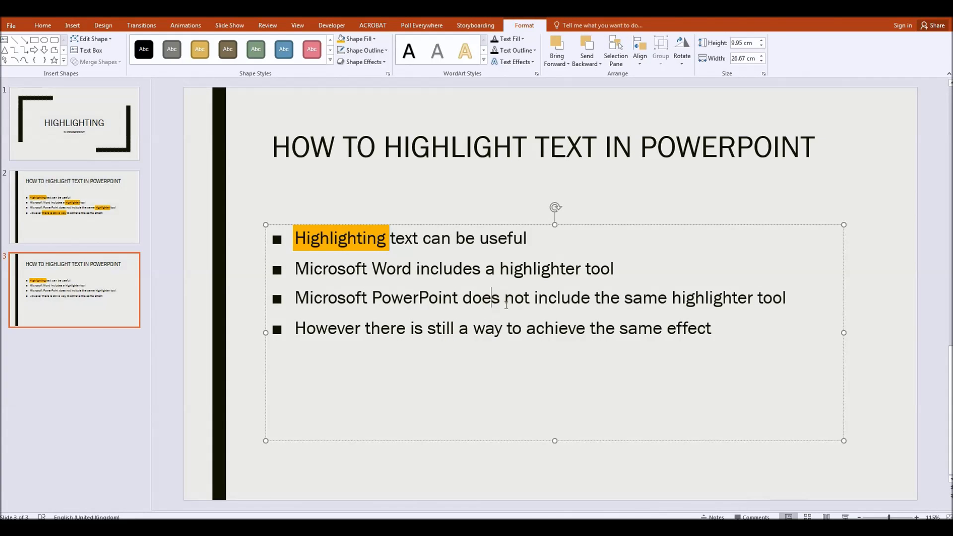
{"action": "left_click", "coordinate": [608, 185]}
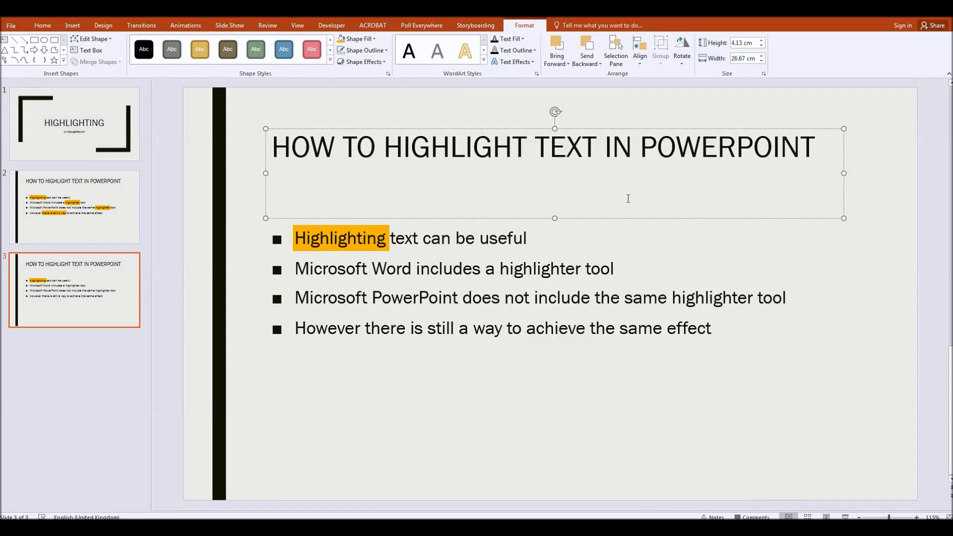
{"action": "left_click", "coordinate": [895, 216]}
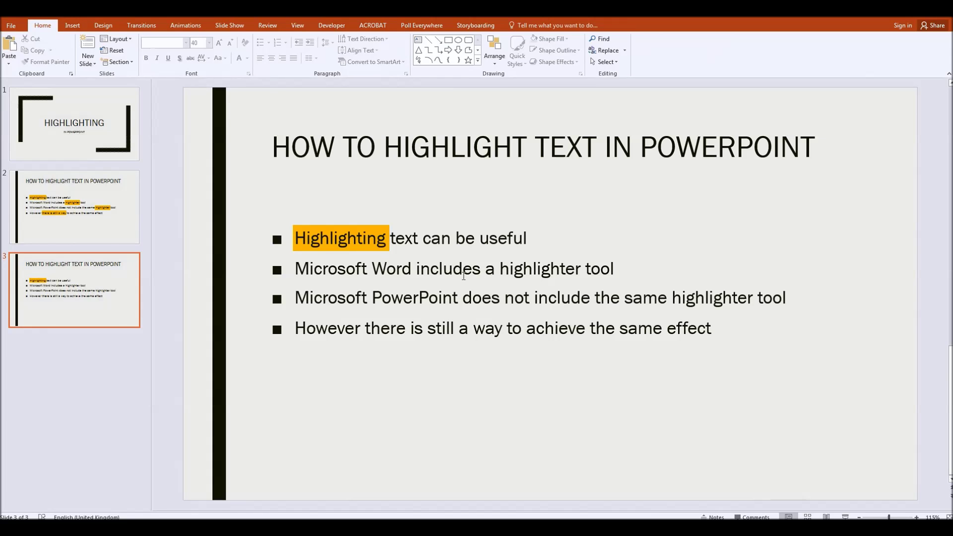
{"action": "left_click", "coordinate": [345, 268]}
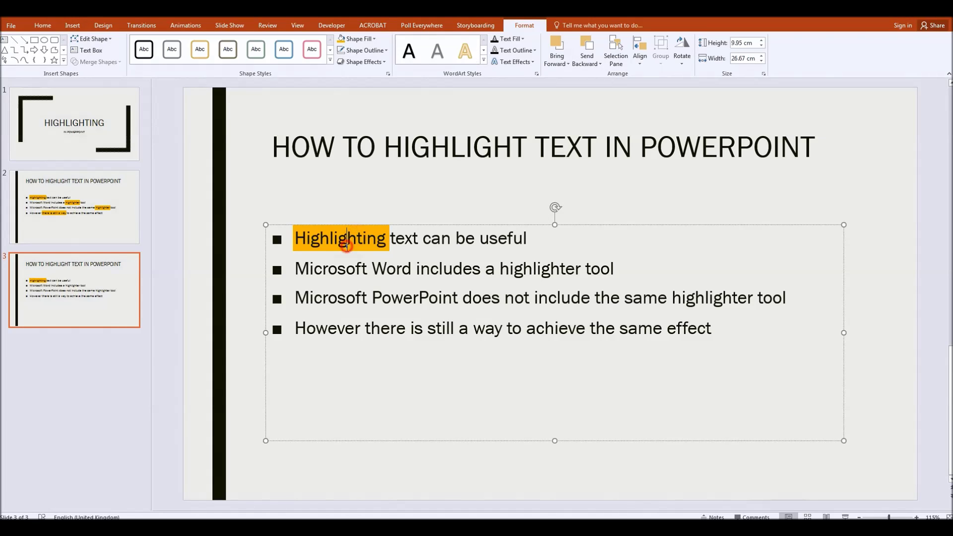
{"action": "left_click", "coordinate": [306, 238]}
{"action": "left_click", "coordinate": [387, 241]}
{"action": "left_click_drag", "start_coordinate": [406, 224], "coordinate": [451, 282]}
{"action": "left_click", "coordinate": [339, 232]}
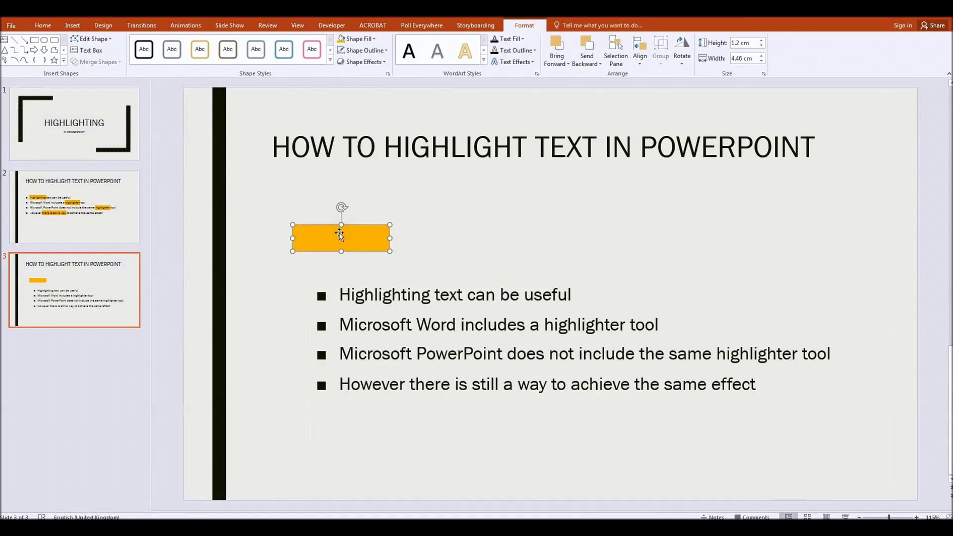
{"action": "key", "text": "ctrl+z"}
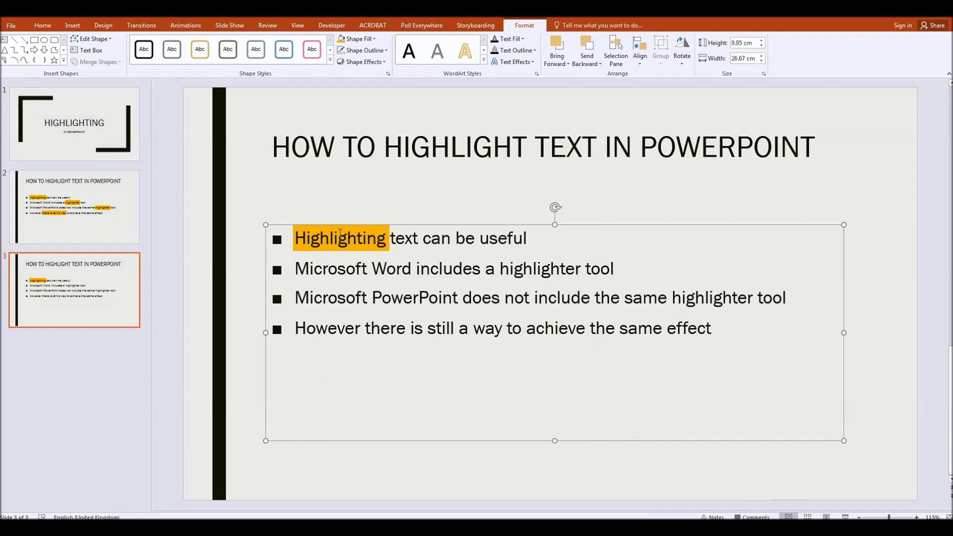
{"action": "left_click", "coordinate": [417, 225]}
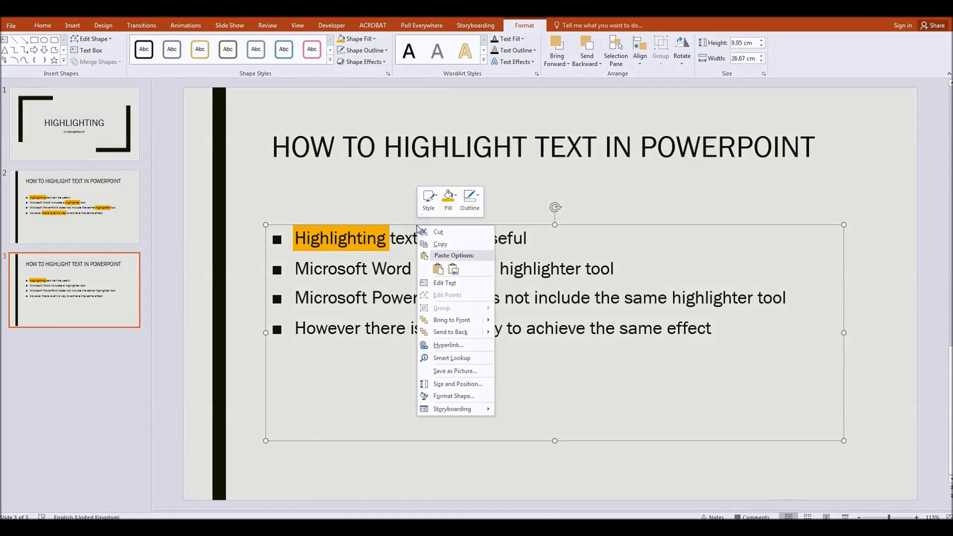
{"action": "mouse_move", "coordinate": [474, 332]}
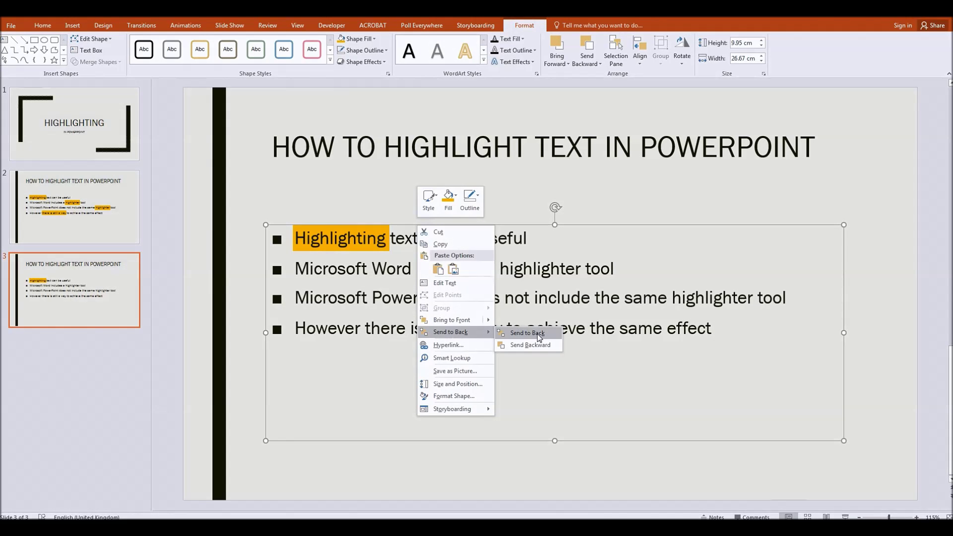
{"action": "left_click", "coordinate": [535, 333]}
{"action": "left_click", "coordinate": [347, 230]}
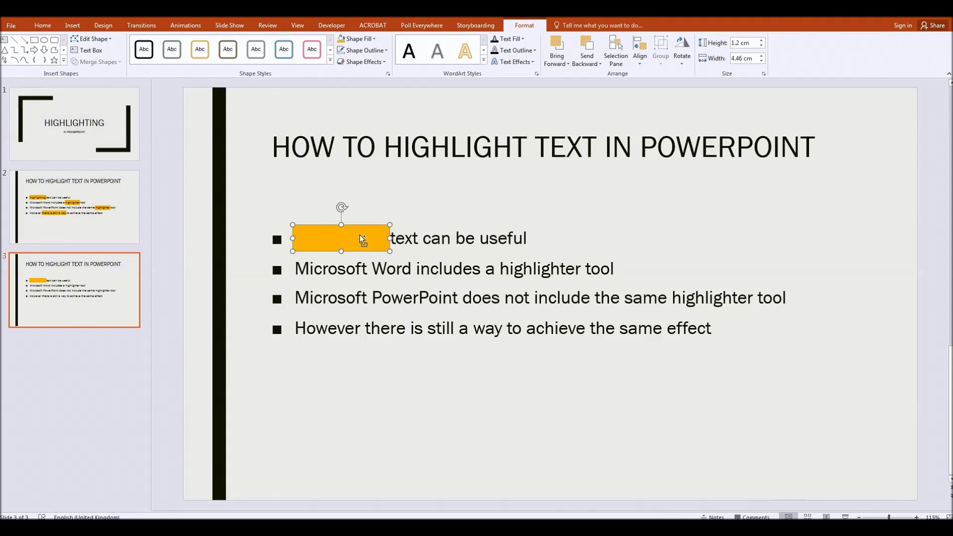
{"action": "mouse_move", "coordinate": [359, 234]}
{"action": "left_mouse_down"}
{"action": "mouse_move", "coordinate": [419, 265]}
{"action": "mouse_move", "coordinate": [476, 272]}
{"action": "mouse_move", "coordinate": [527, 226]}
{"action": "mouse_move", "coordinate": [456, 269]}
{"action": "mouse_move", "coordinate": [431, 267]}
{"action": "mouse_move", "coordinate": [564, 266]}
{"action": "left_mouse_up"}
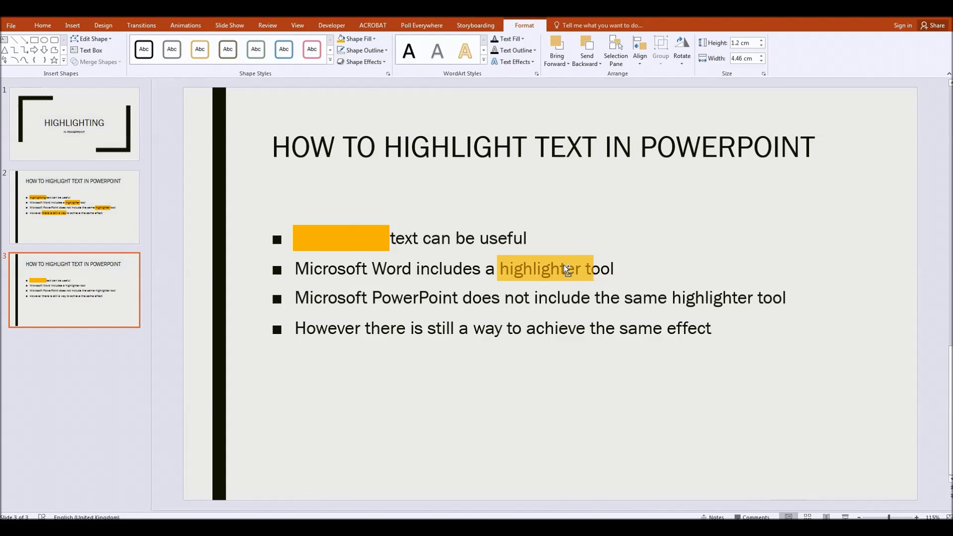
Place a copy of the orange rectangle over 'highlighter', resized to 4 cm wide
{"action": "left_click_drag", "start_coordinate": [564, 264], "coordinate": [563, 264]}
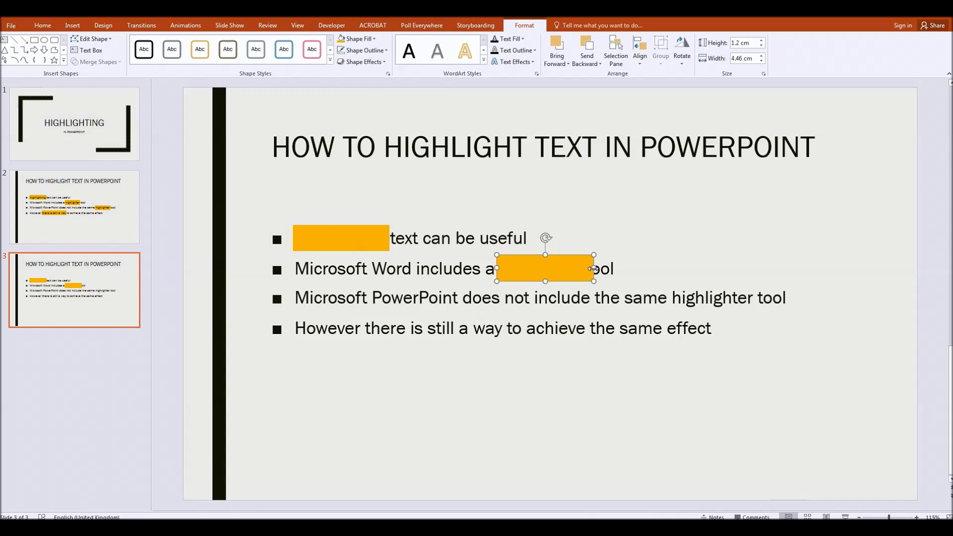
{"action": "left_click_drag", "start_coordinate": [593, 268], "coordinate": [564, 268]}
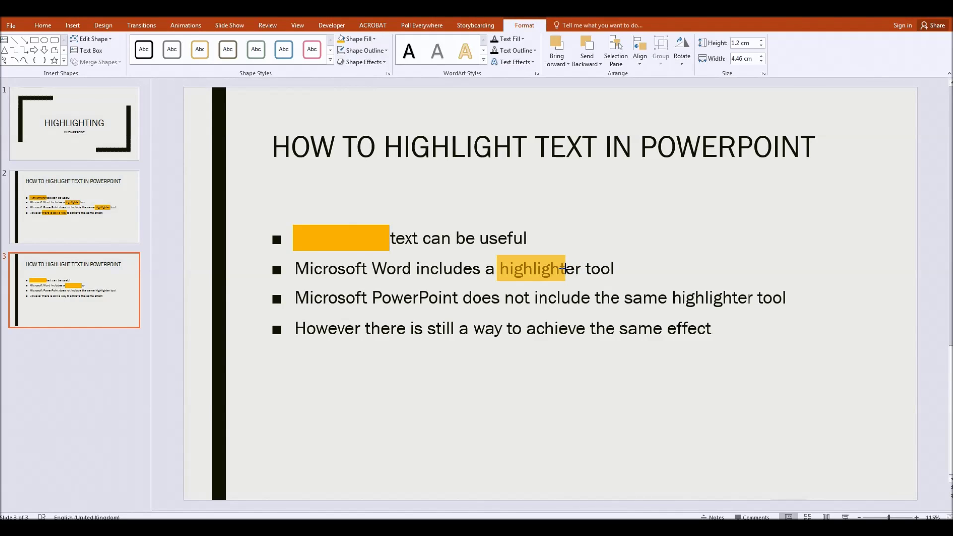
{"action": "left_click_drag", "start_coordinate": [565, 269], "coordinate": [583, 269]}
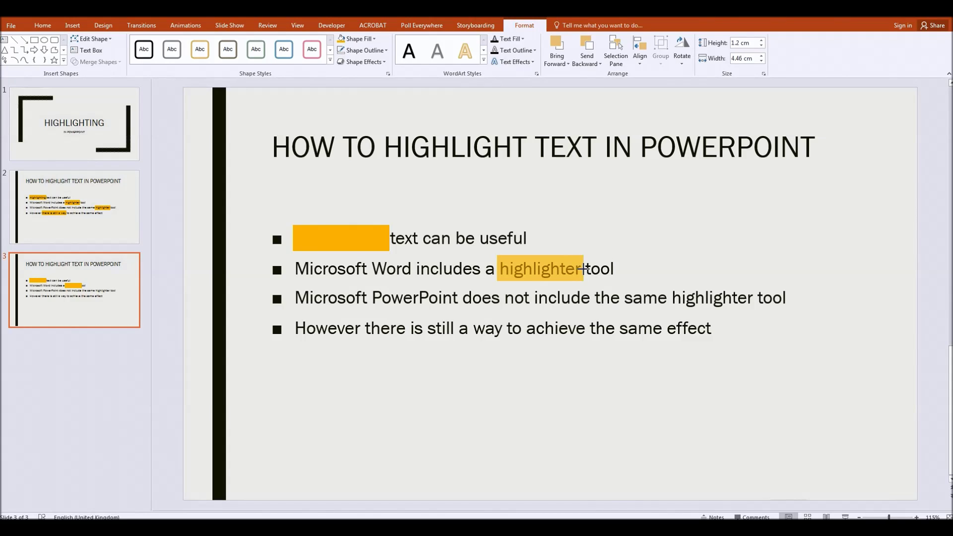
{"action": "left_click_drag", "start_coordinate": [583, 269], "coordinate": [583, 268]}
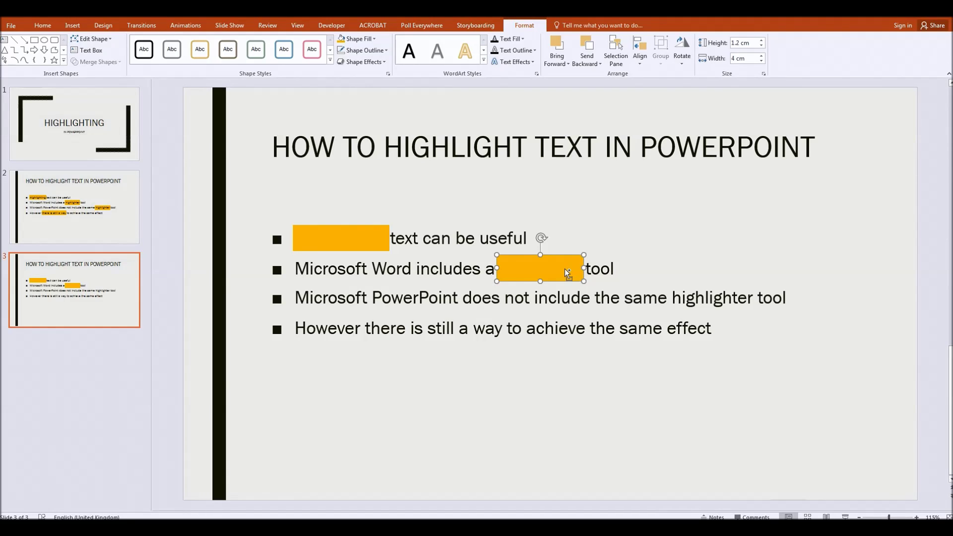
Place another copy over 'PowerPoint' on the third bullet, widened to 4.25 cm
{"action": "left_click_drag", "start_coordinate": [530, 266], "coordinate": [399, 294]}
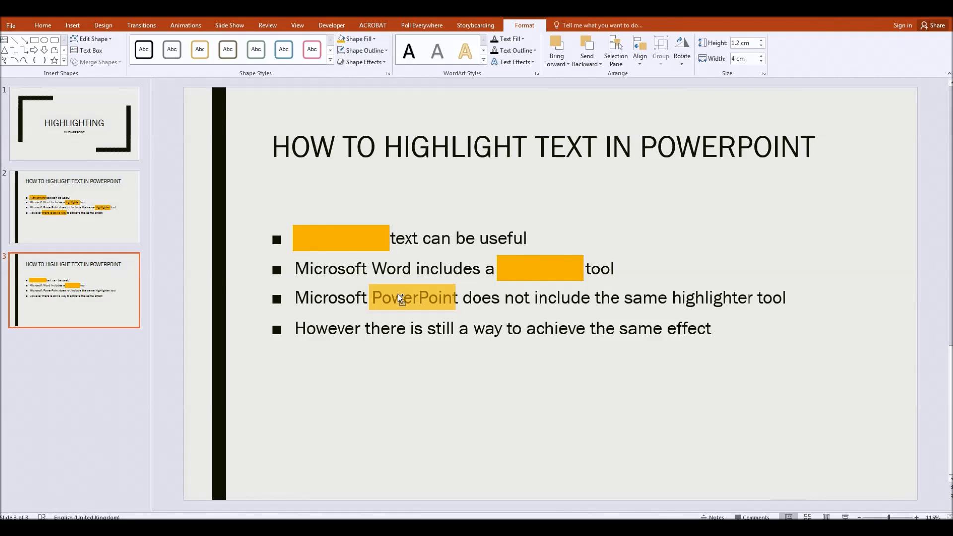
{"action": "left_click_drag", "start_coordinate": [398, 295], "coordinate": [398, 294]}
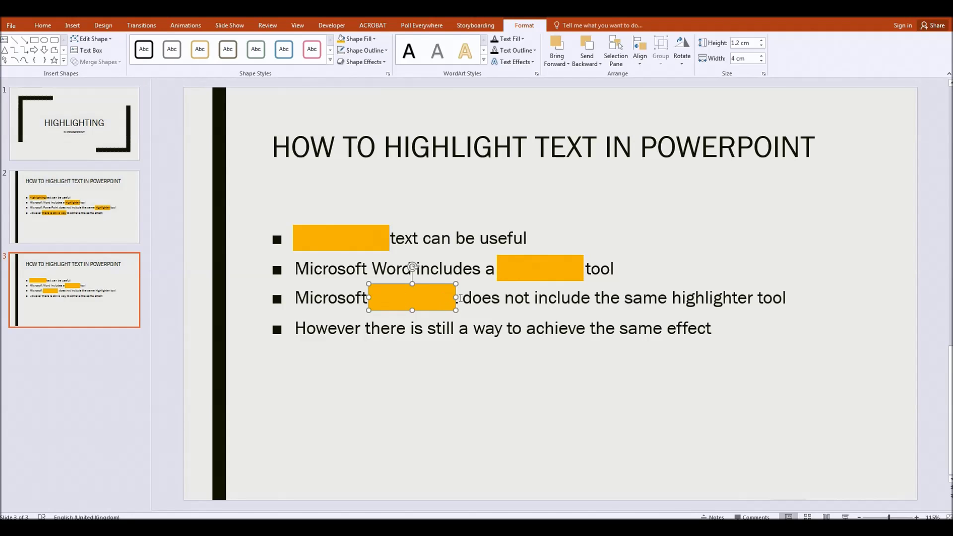
{"action": "left_click_drag", "start_coordinate": [456, 297], "coordinate": [461, 298]}
{"action": "left_click", "coordinate": [354, 243]}
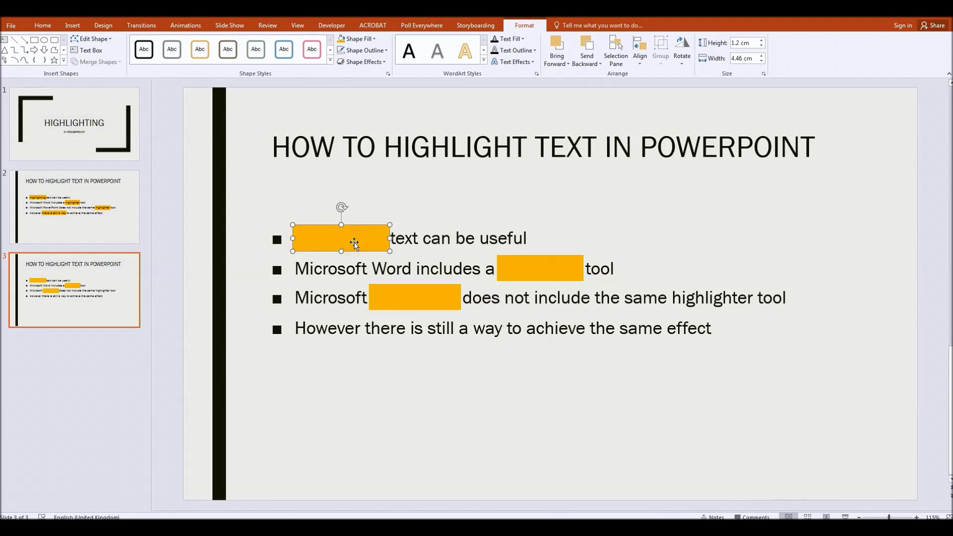
Send all three orange rectangles to the back so the three words show as highlighted
{"action": "left_click", "coordinate": [513, 268], "text": "shift"}
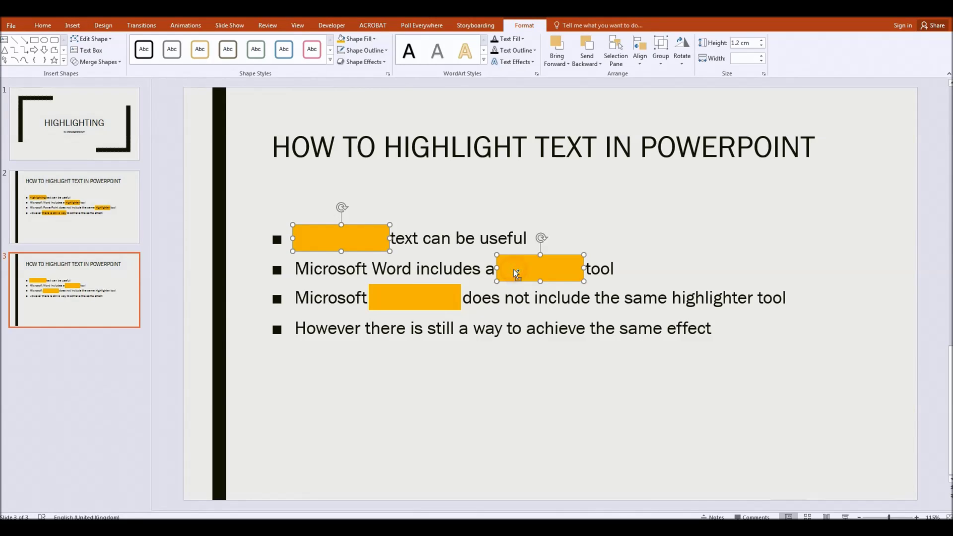
{"action": "left_click", "coordinate": [429, 297], "text": "shift"}
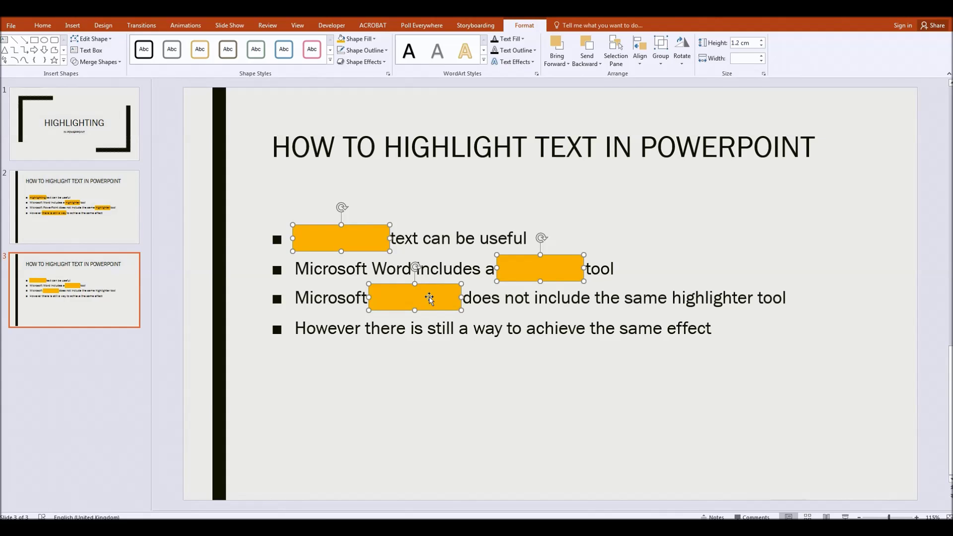
{"action": "right_click", "coordinate": [429, 296]}
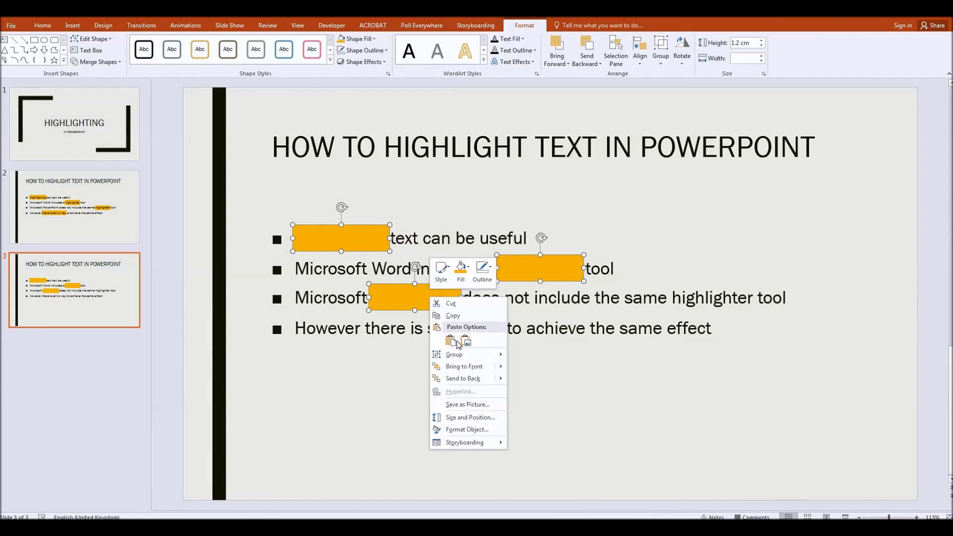
{"action": "mouse_move", "coordinate": [477, 379]}
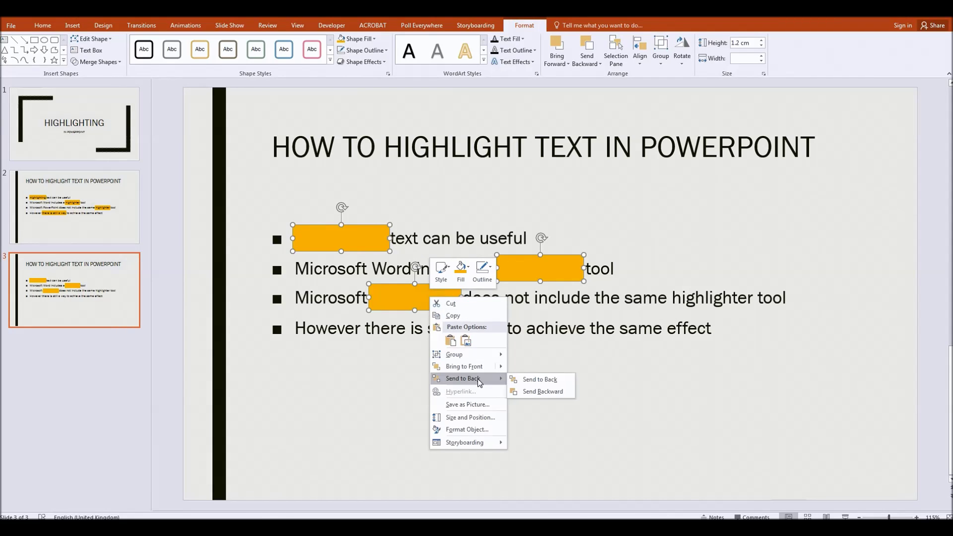
{"action": "left_click", "coordinate": [524, 380]}
{"action": "left_click", "coordinate": [927, 221]}
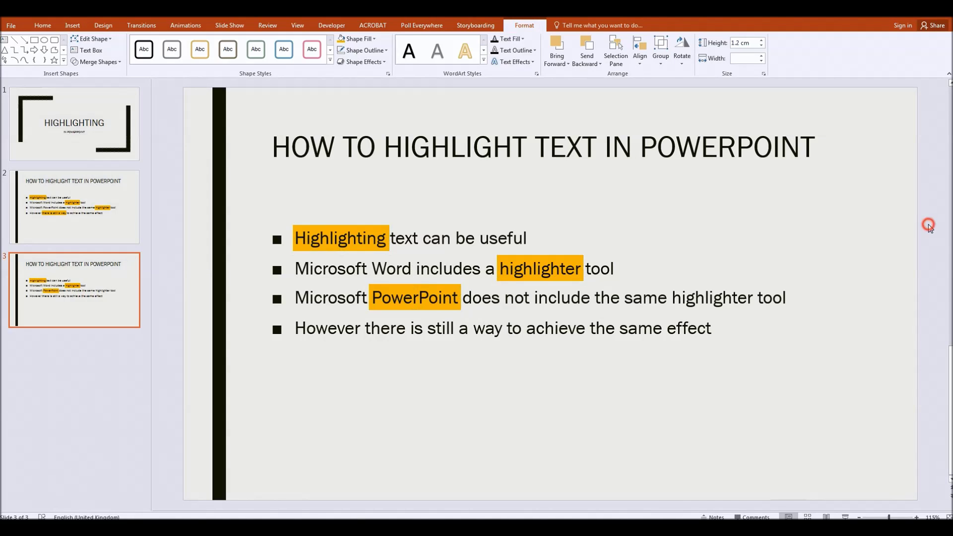